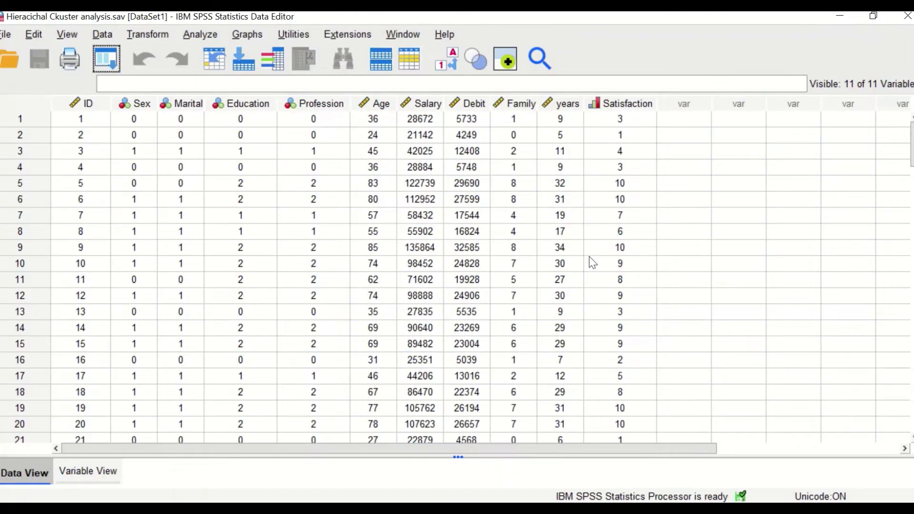
Open the Hierarchical Cluster Analysis dialog from Analyze > Classify.
scroll(589, 257, down, 7)
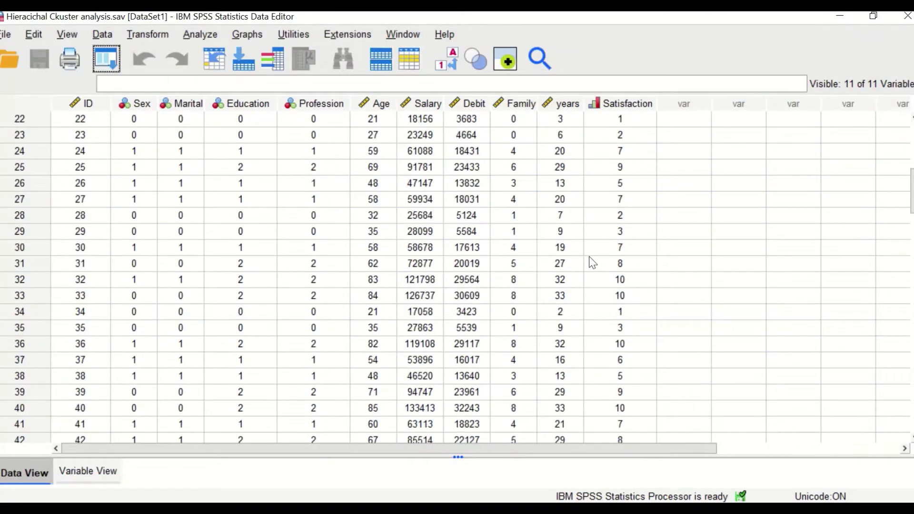
scroll(591, 259, down, 20)
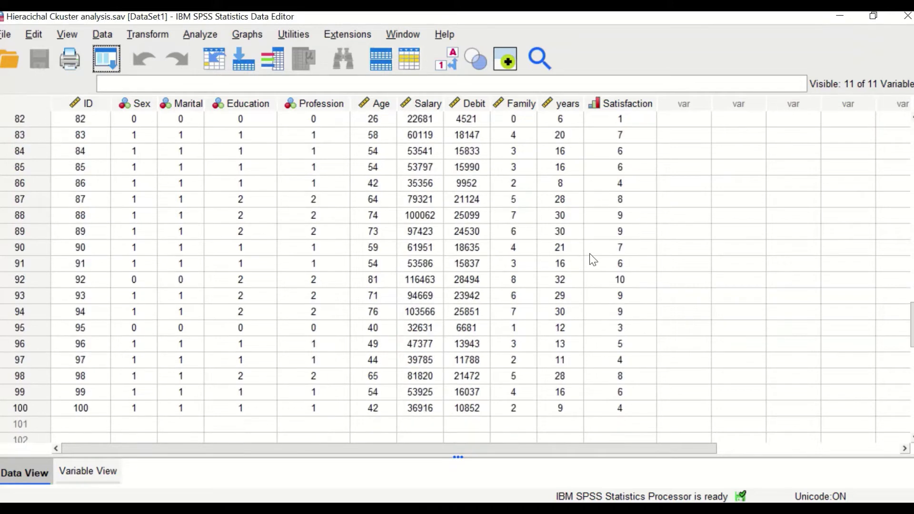
scroll(592, 260, up, 20)
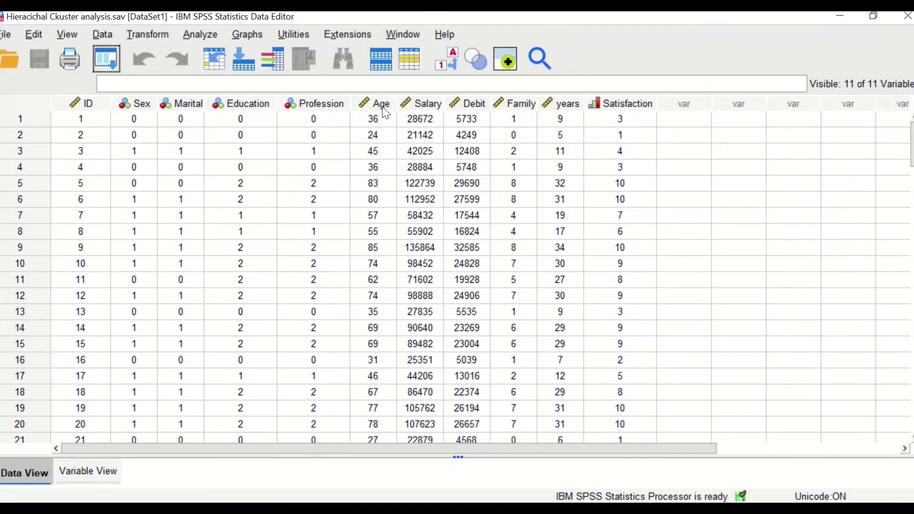
mouse_move(389, 108)
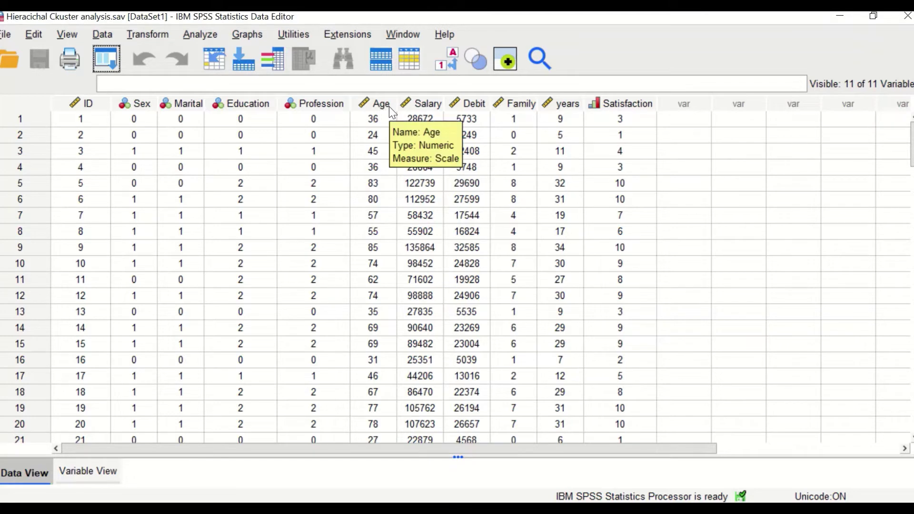
mouse_move(437, 105)
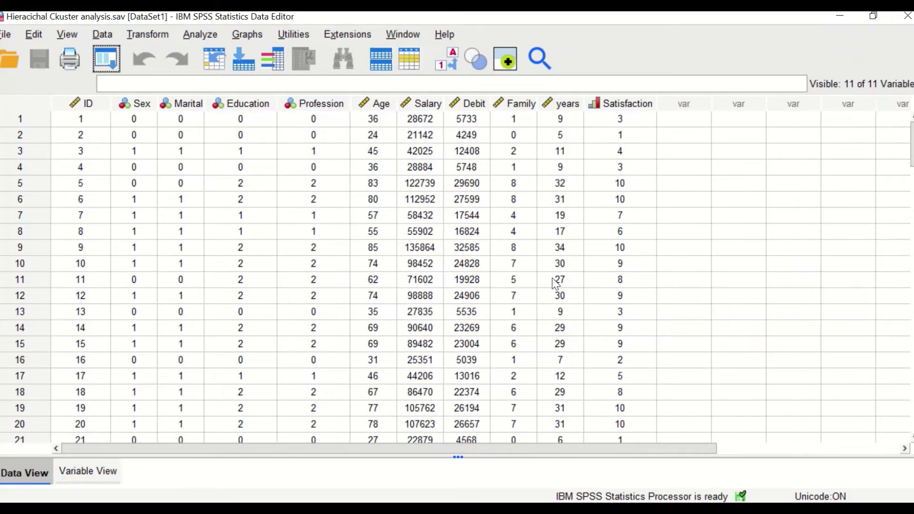
click(199, 35)
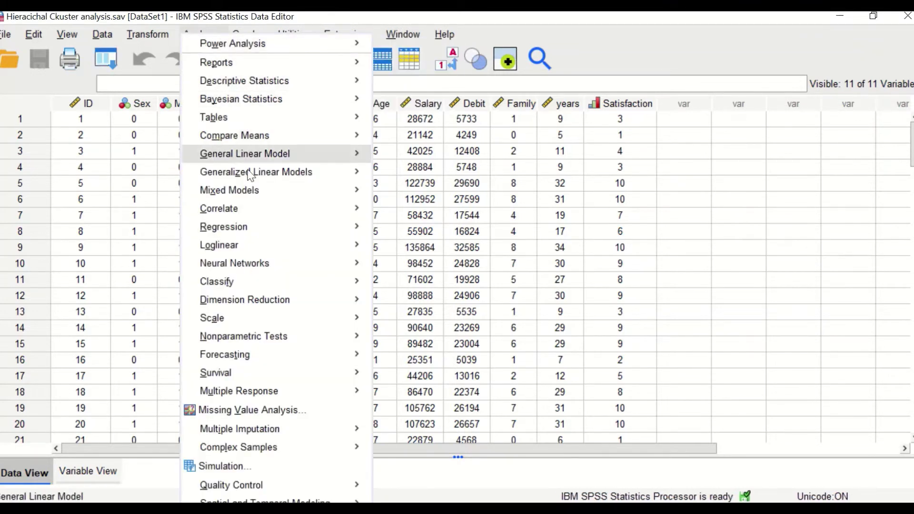
mouse_move(256, 281)
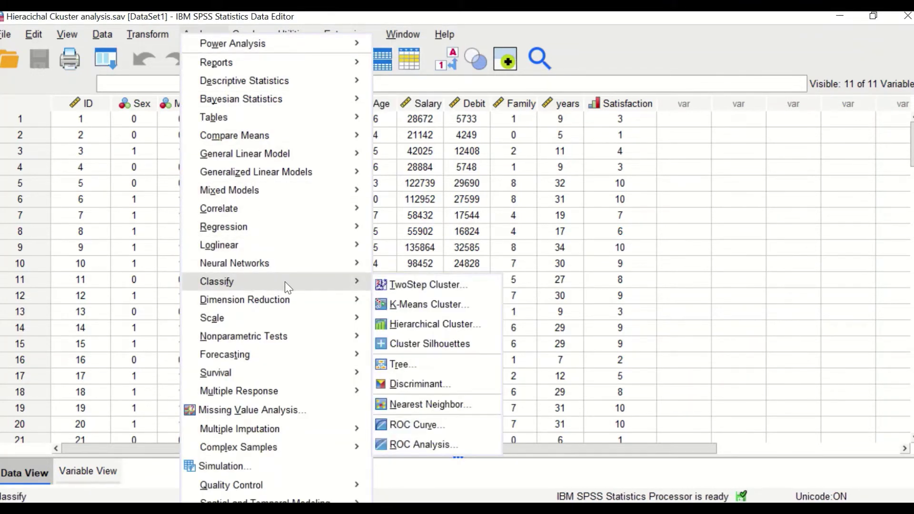
click(436, 327)
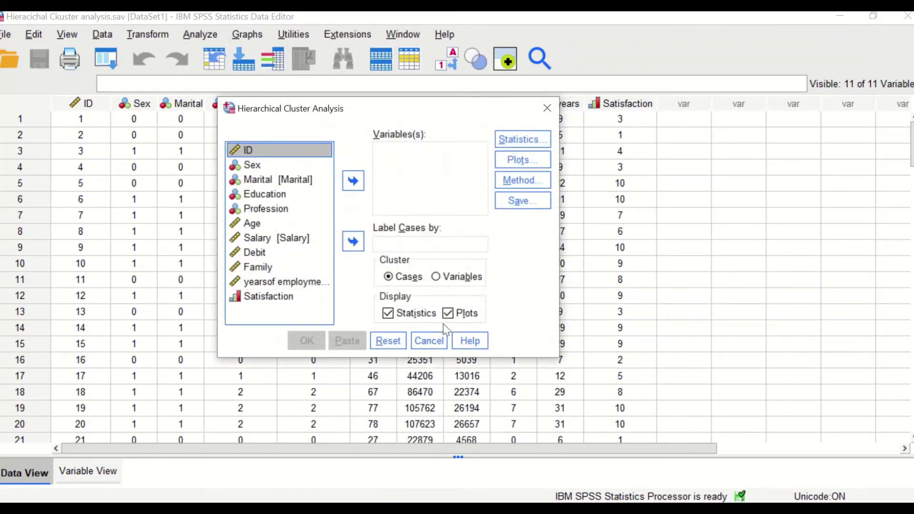
Add Age, Salary, Debit, Family and years of employment as clustering variables.
drag(389, 114, 402, 60)
click(267, 175)
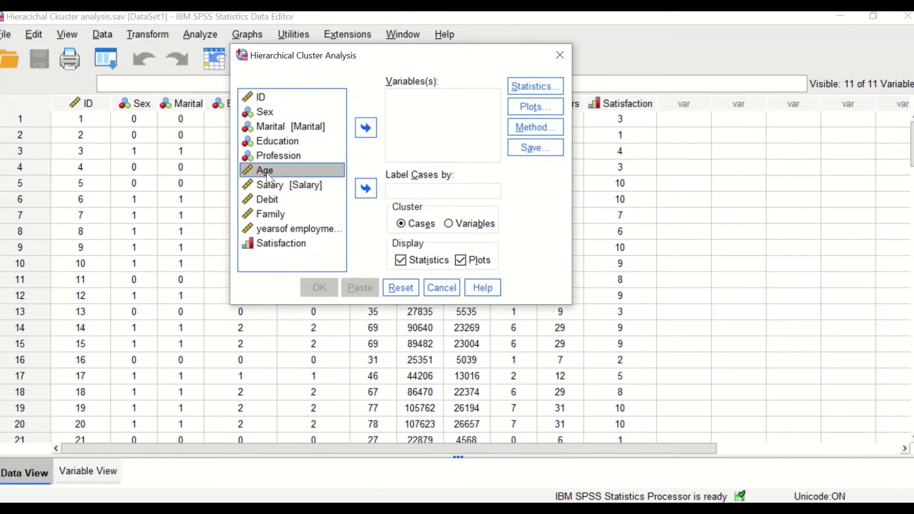
ctrl+click(263, 186)
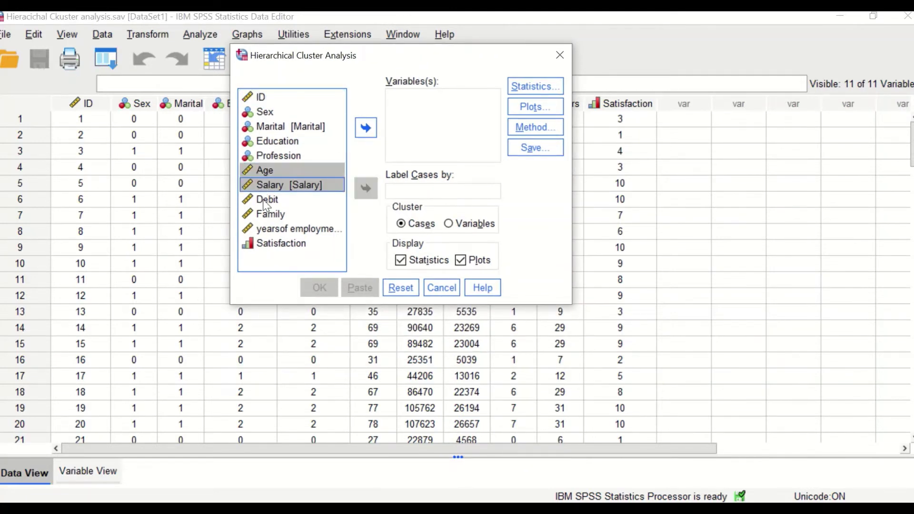
ctrl+click(262, 200)
ctrl+click(260, 214)
ctrl+click(274, 230)
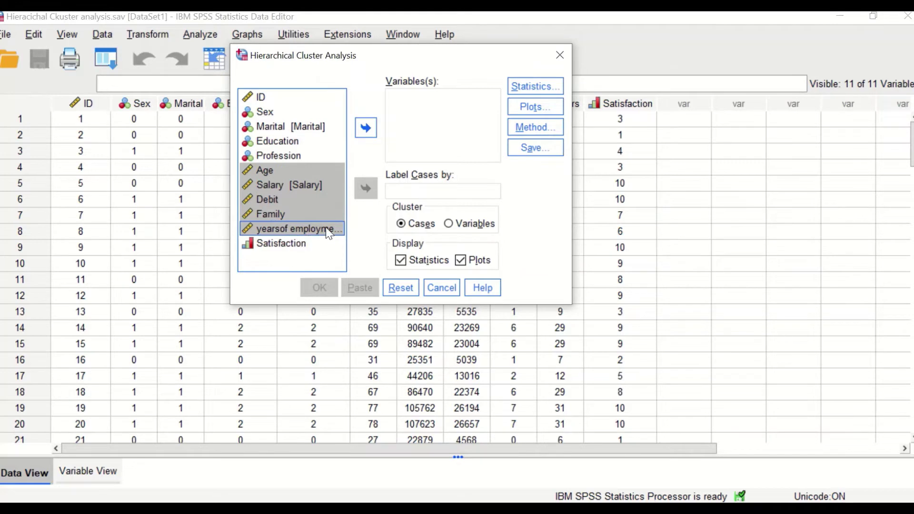
click(365, 128)
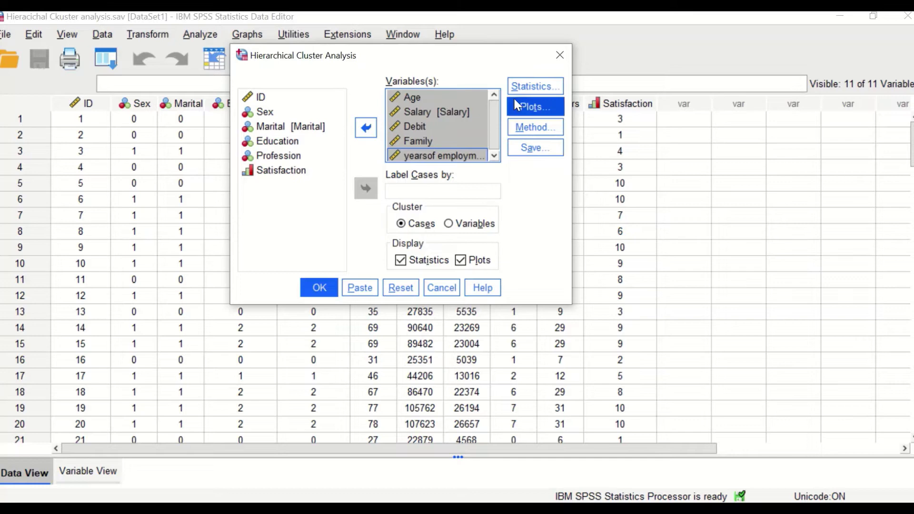
Keep the agglomeration schedule and request a dendrogram with the icicle plot set to None.
click(533, 88)
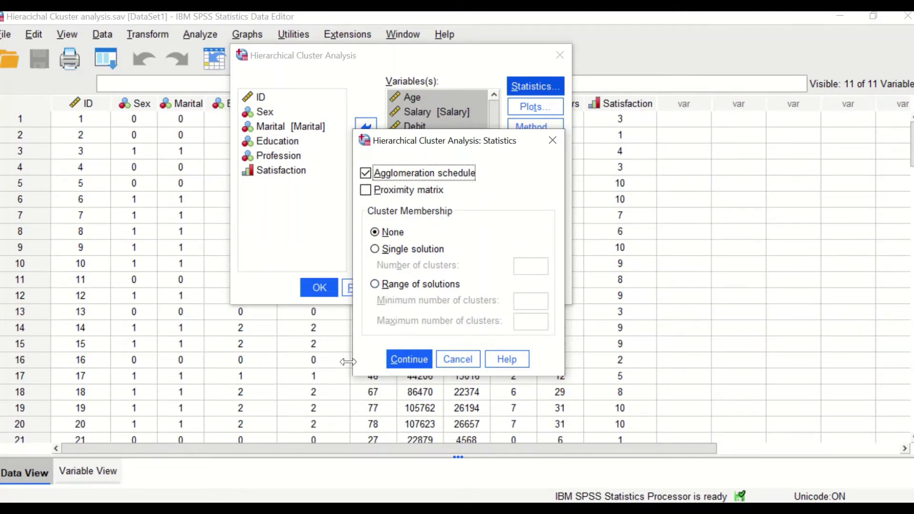
click(409, 359)
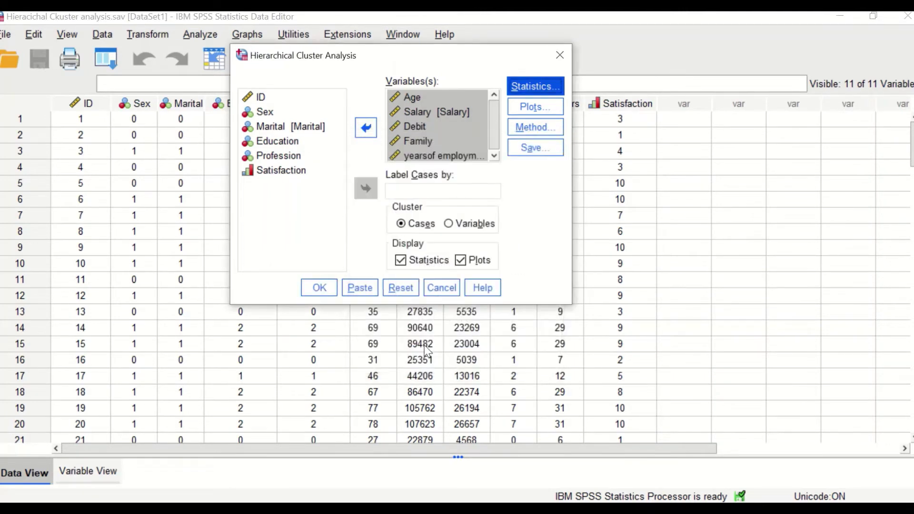
click(535, 107)
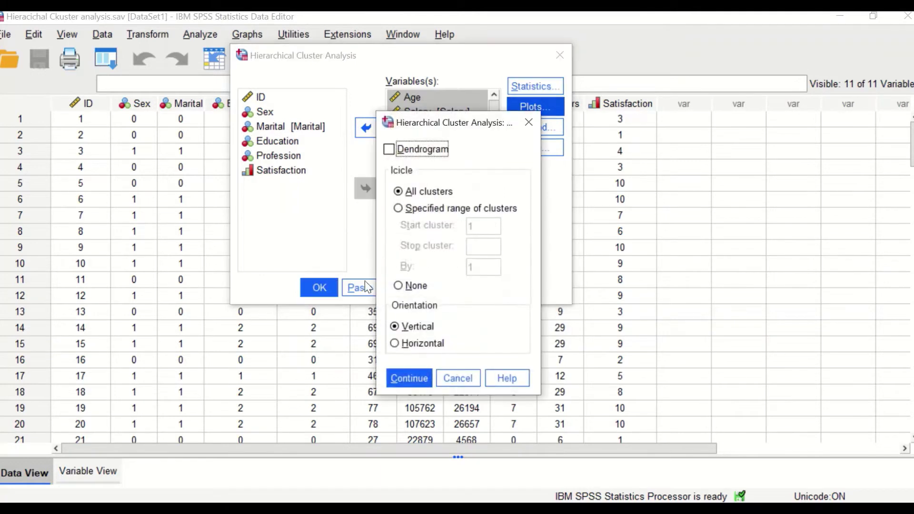
click(387, 149)
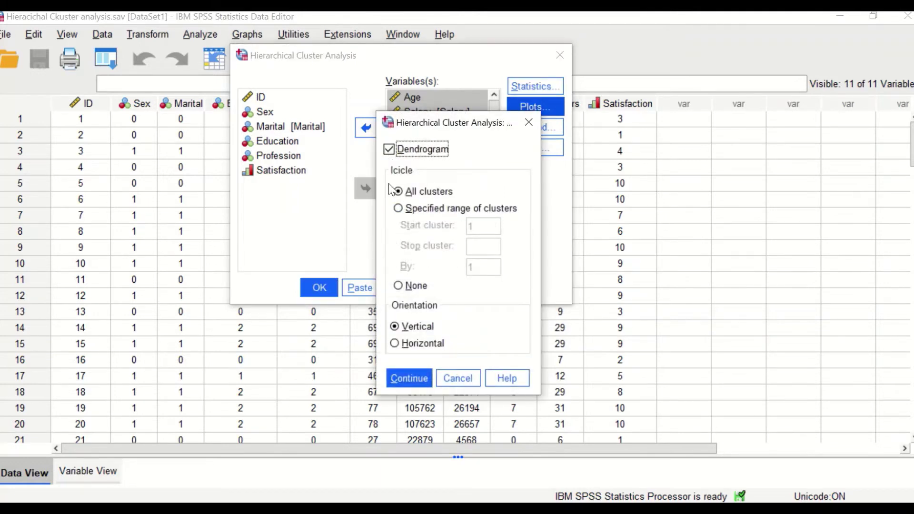
click(398, 286)
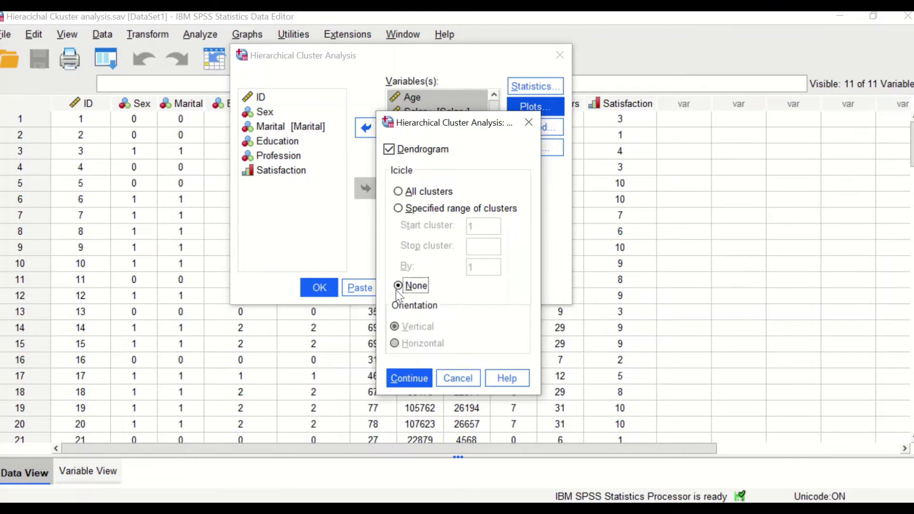
click(399, 375)
Use Ward's method with Z-score standardization by variable, then run the clustering.
click(539, 128)
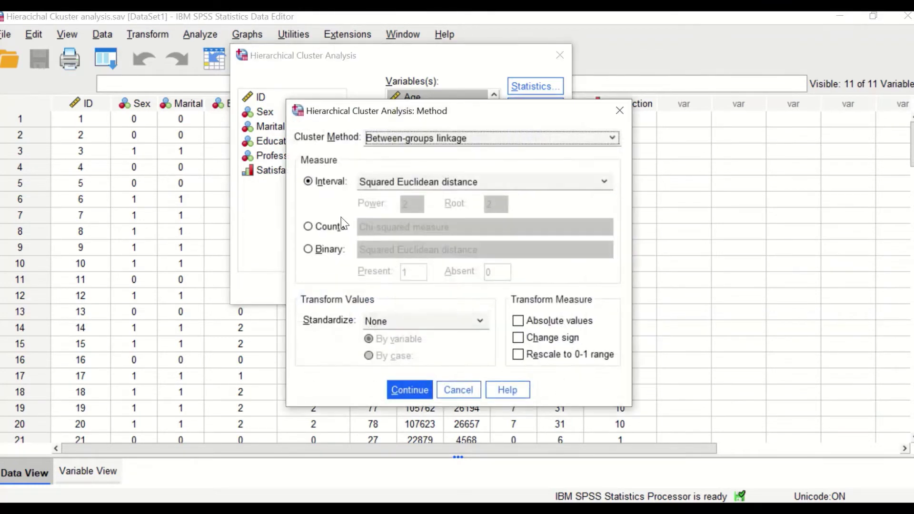
click(460, 136)
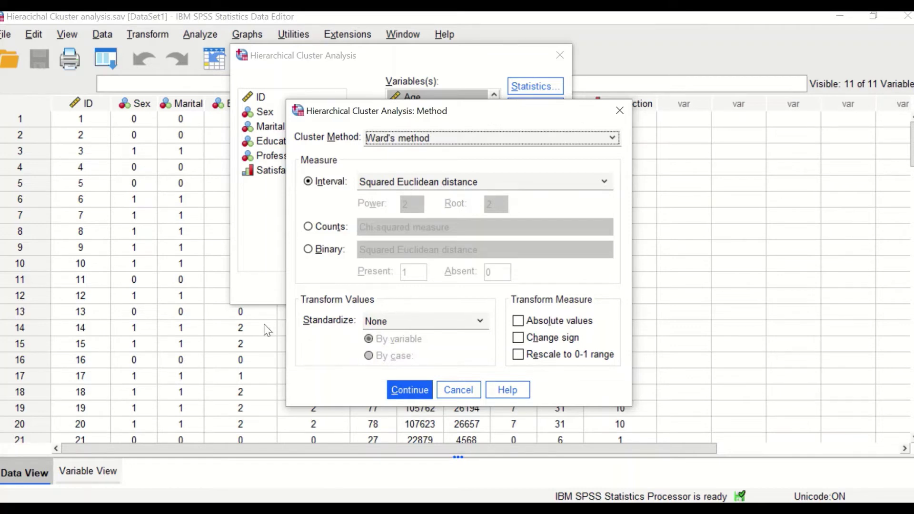
click(424, 322)
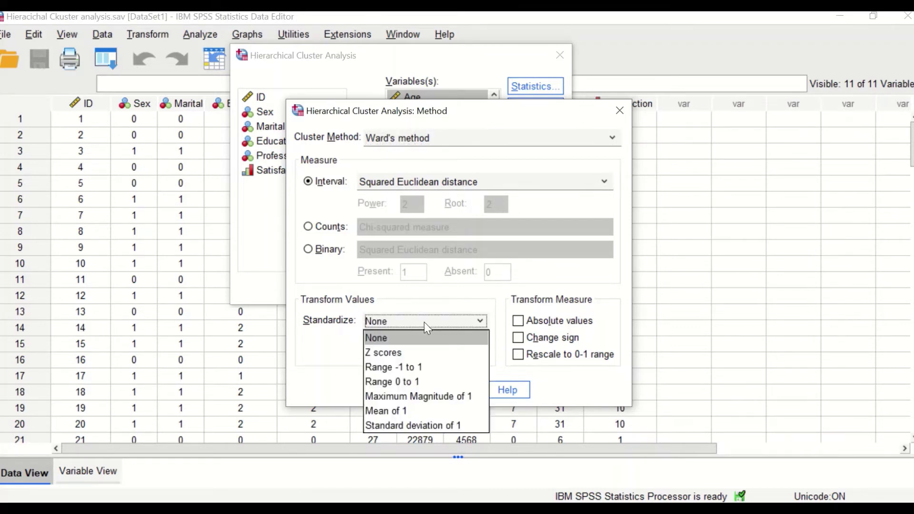
click(405, 356)
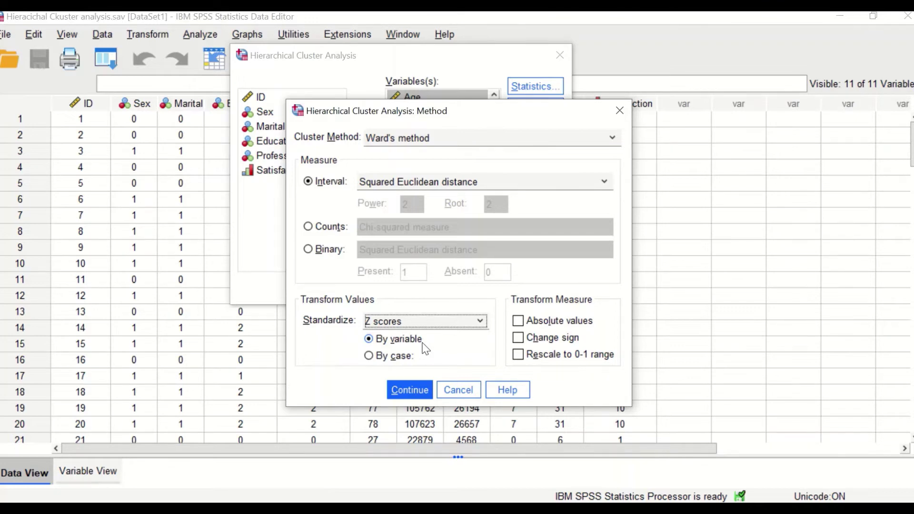
click(410, 391)
click(319, 288)
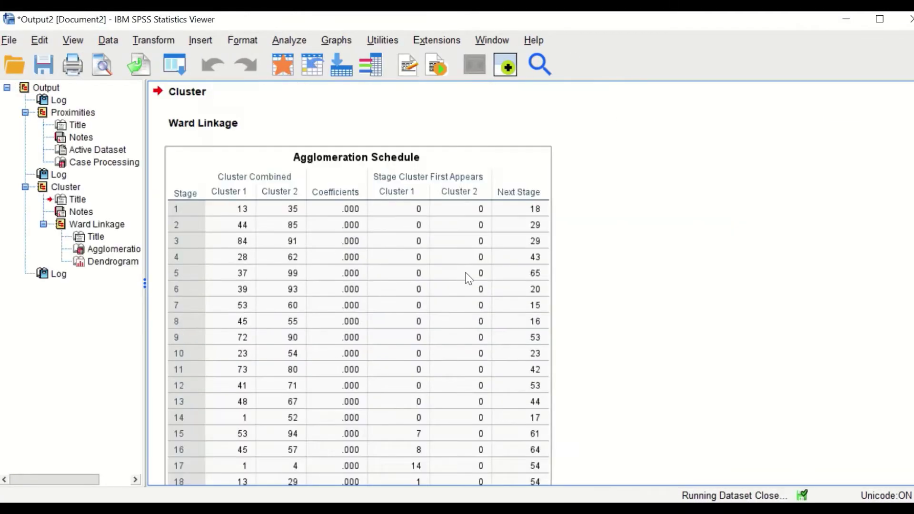
scroll(465, 272, down, 3)
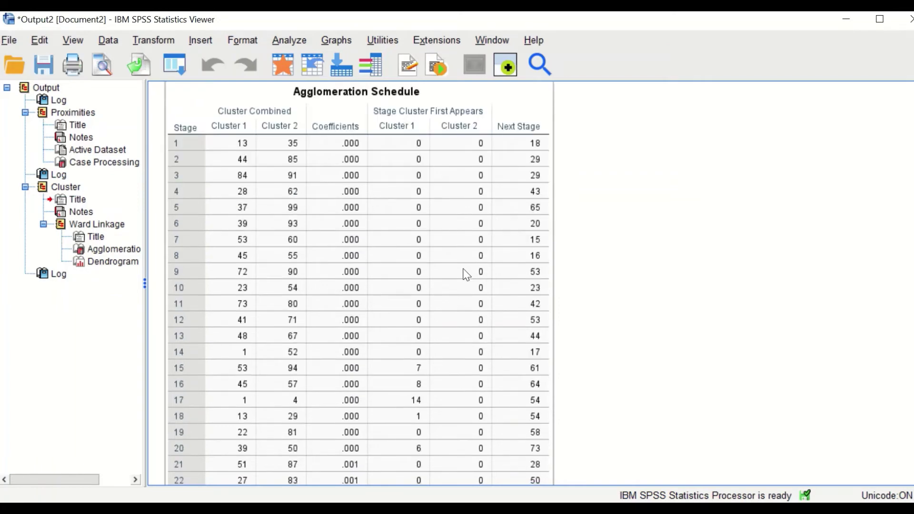
scroll(466, 273, up, 9)
scroll(467, 275, up, 3)
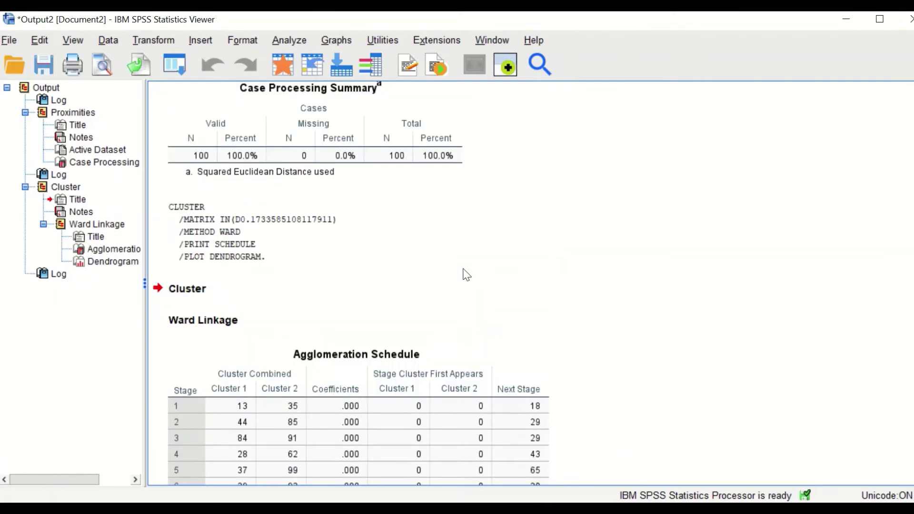
scroll(466, 274, down, 6)
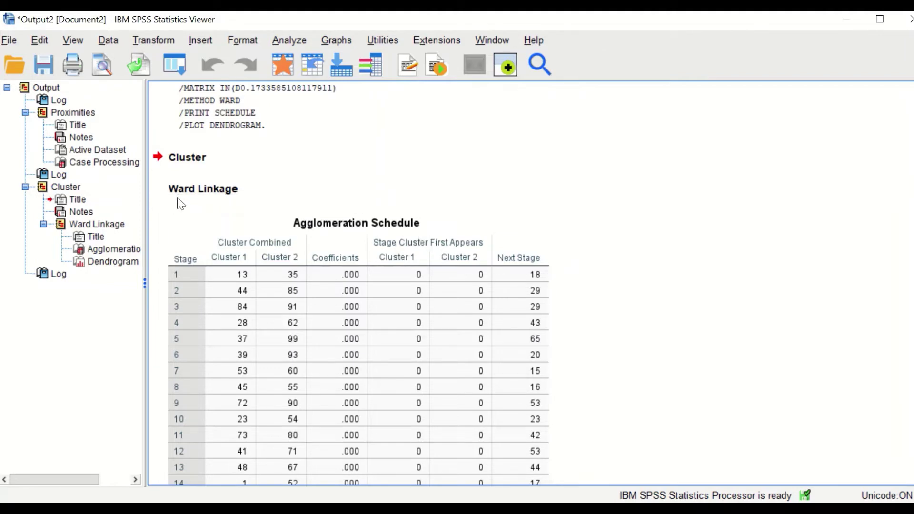
scroll(550, 309, down, 3)
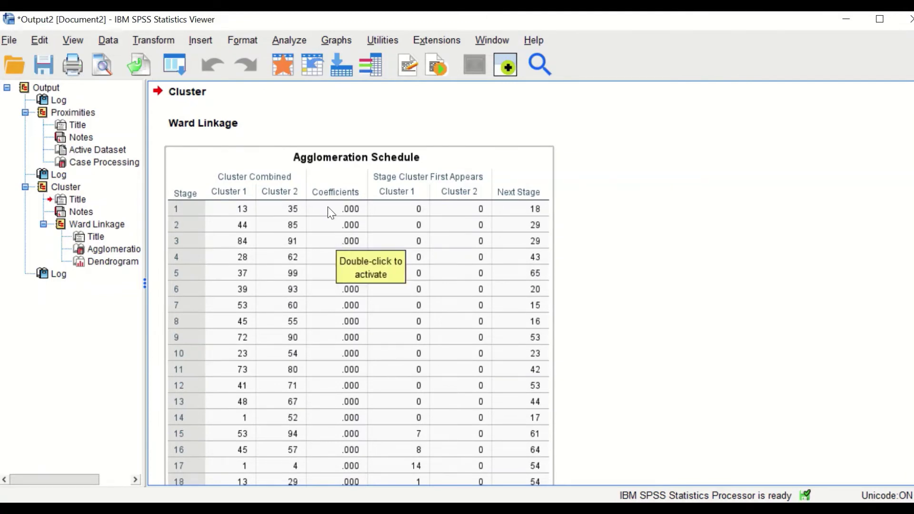
scroll(327, 207, down, 15)
scroll(334, 234, down, 12)
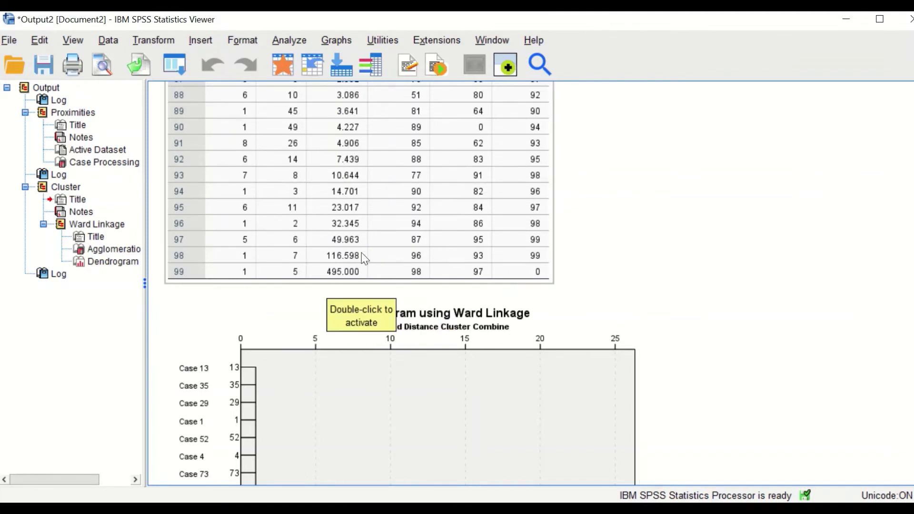
Scroll through the output to the Ward linkage dendrogram and select the chart.
scroll(505, 282, down, 3)
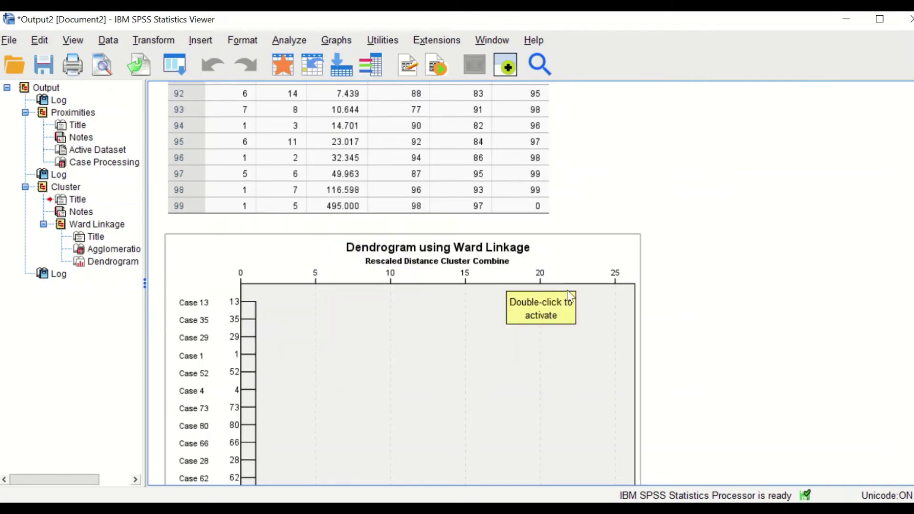
scroll(585, 300, down, 3)
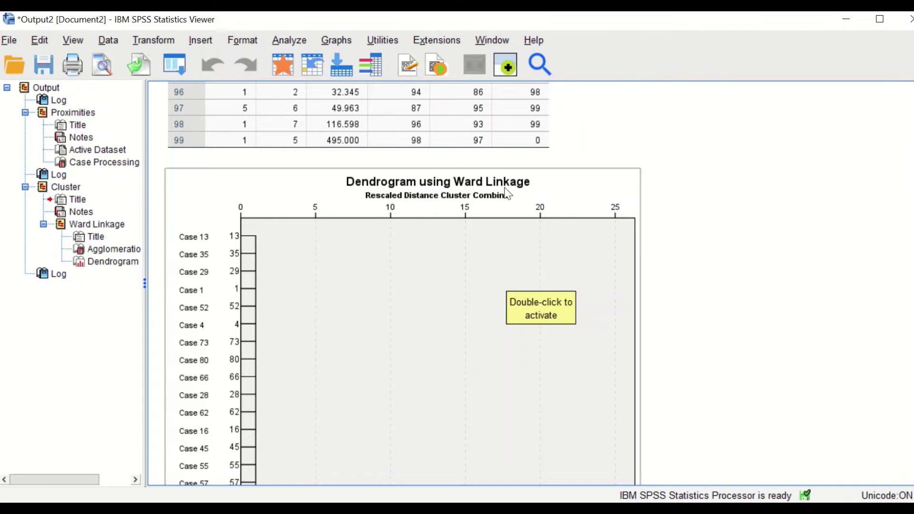
scroll(491, 269, down, 3)
scroll(476, 269, down, 12)
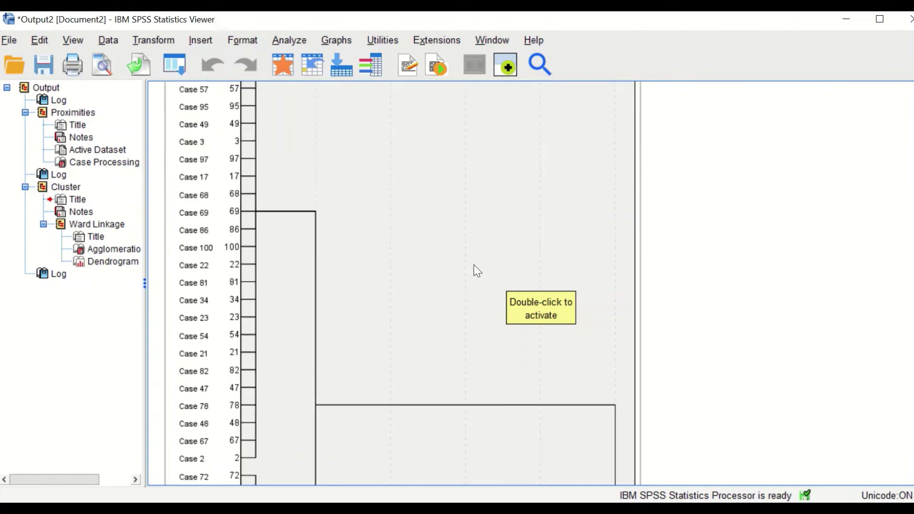
scroll(469, 273, down, 3)
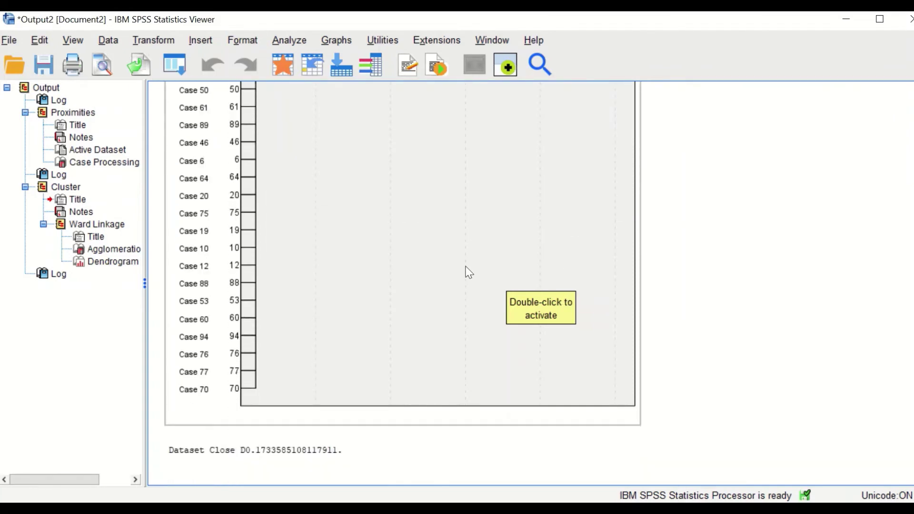
scroll(466, 275, up, 10)
scroll(465, 277, up, 3)
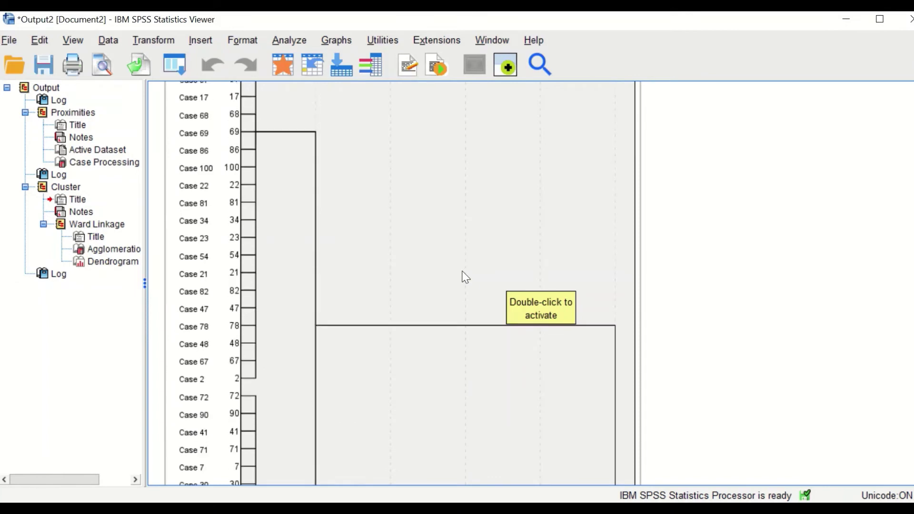
scroll(465, 279, up, 3)
scroll(429, 281, up, 3)
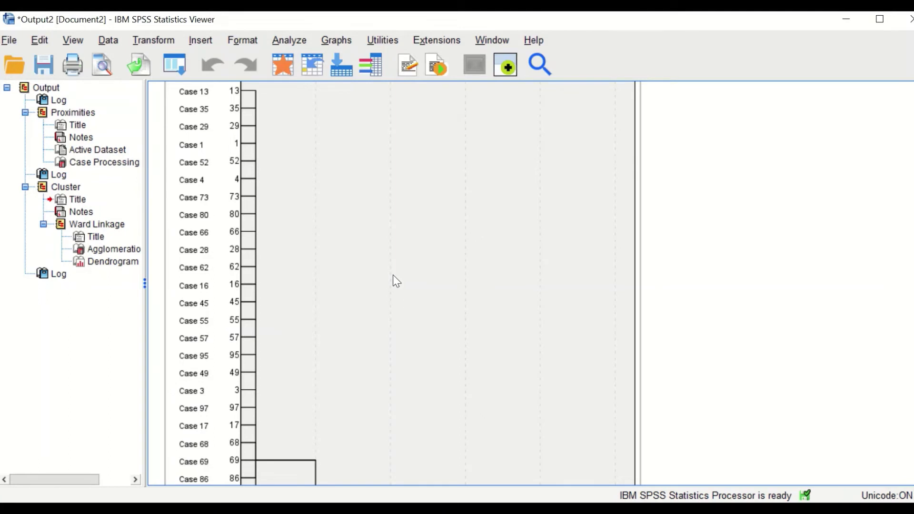
scroll(465, 248, up, 4)
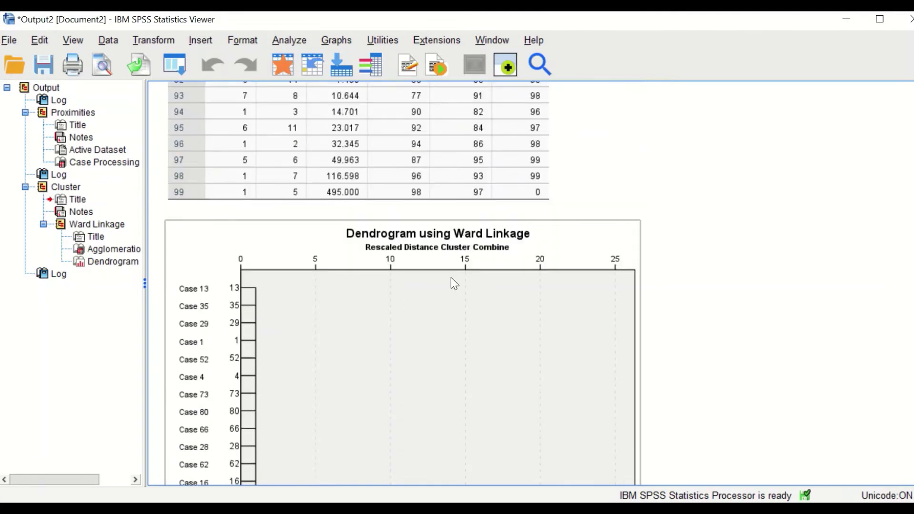
scroll(428, 305, down, 5)
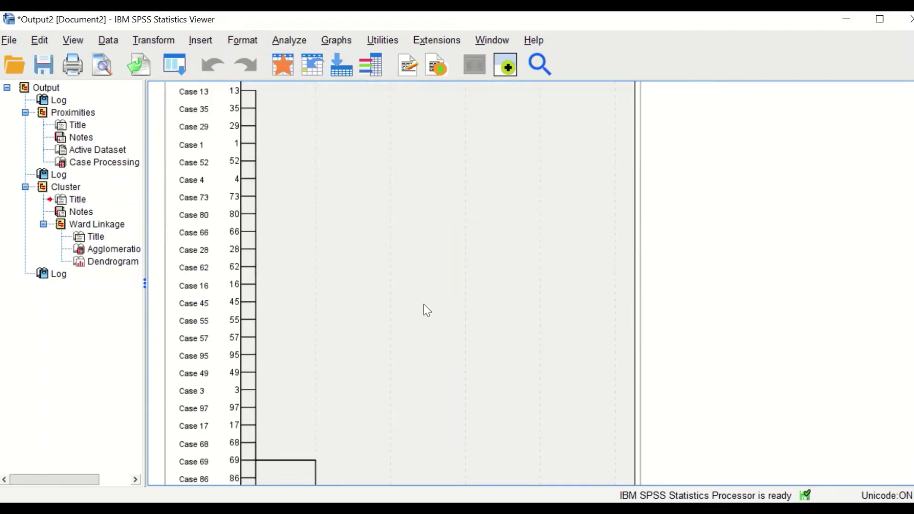
scroll(403, 285, up, 5)
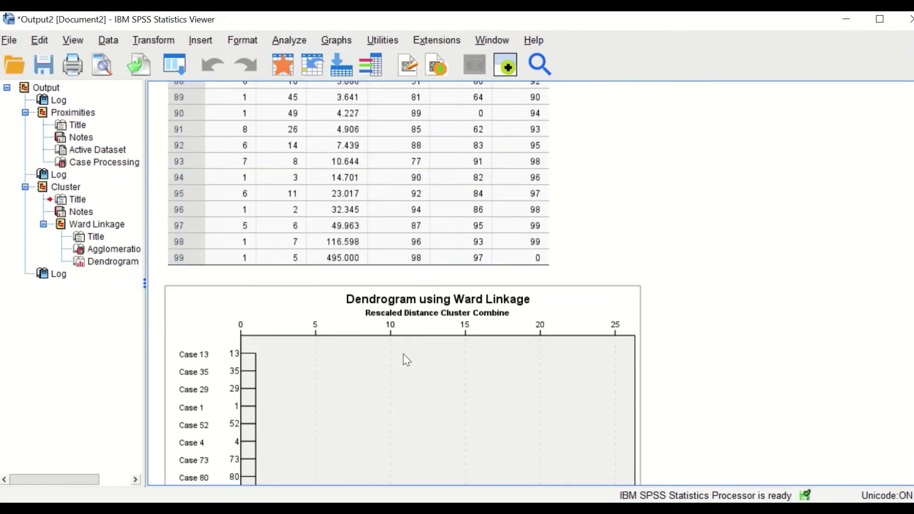
scroll(474, 351, down, 3)
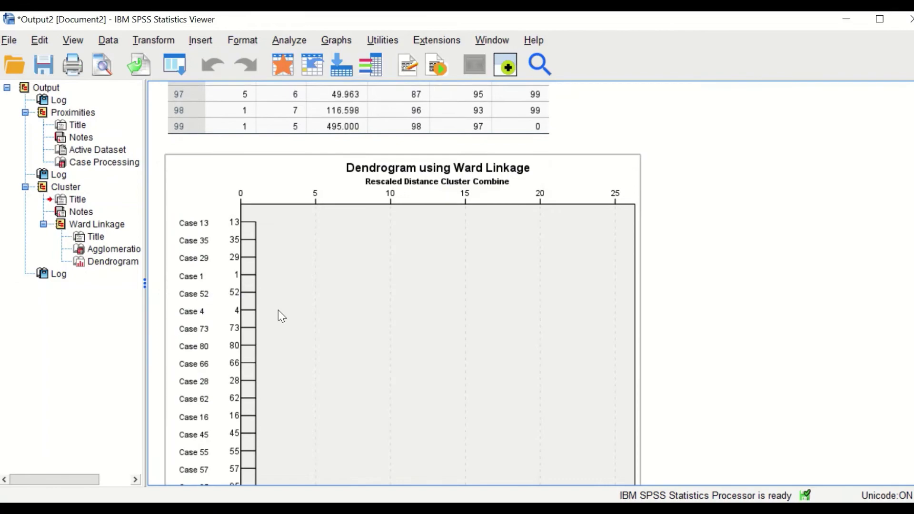
click(372, 316)
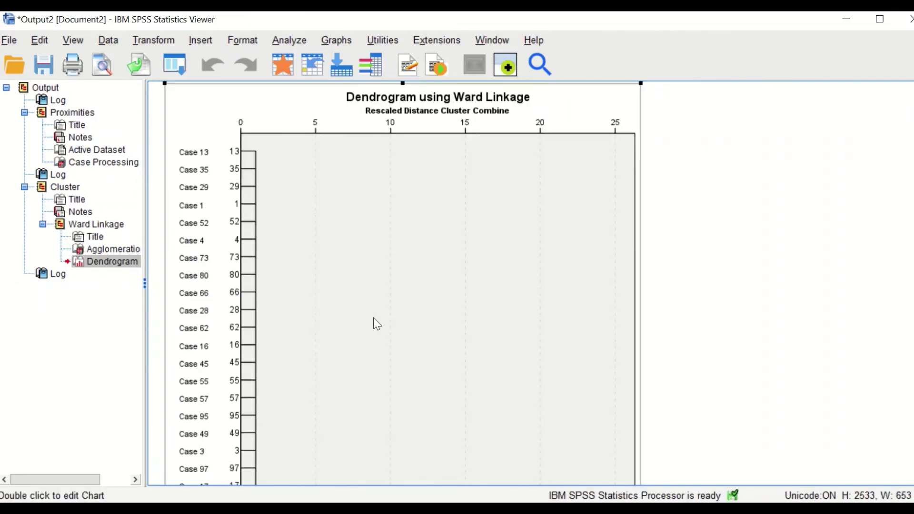
Open the dendrogram in a maximised Chart Editor and bring up the chart area properties.
double_click(321, 262)
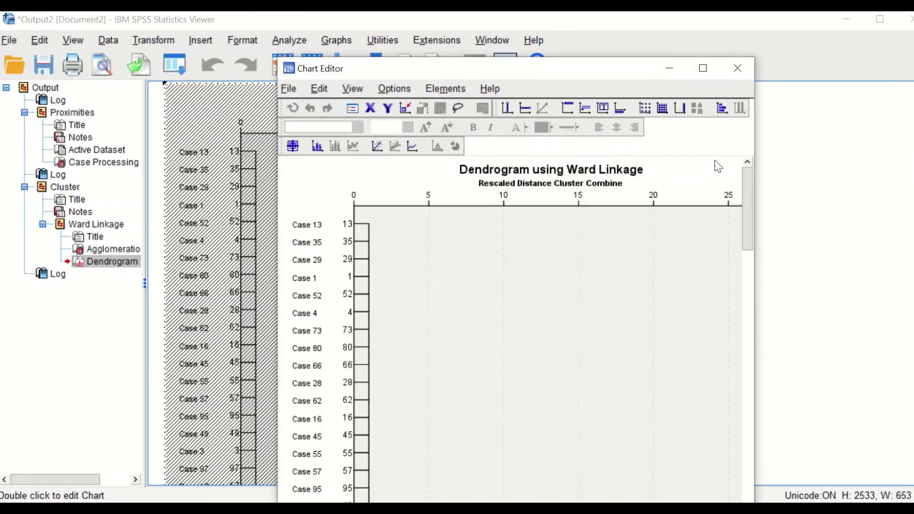
click(702, 68)
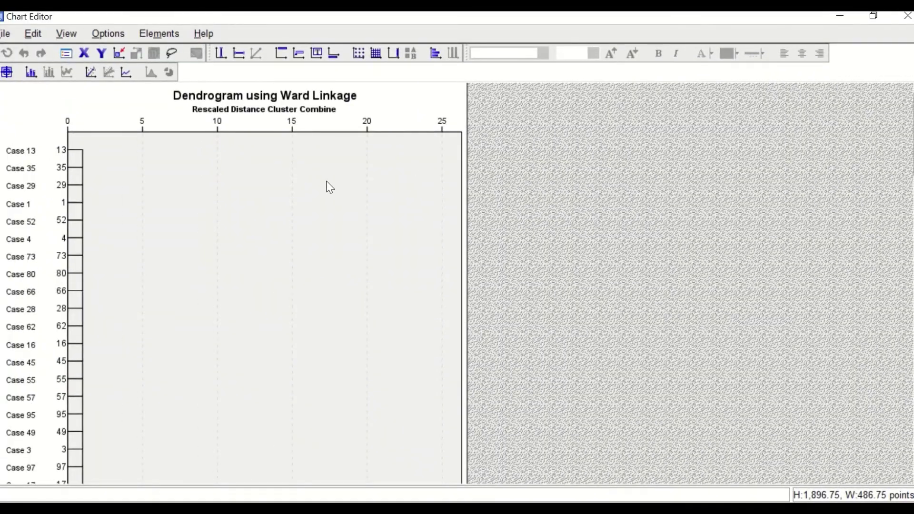
click(251, 159)
double_click(252, 163)
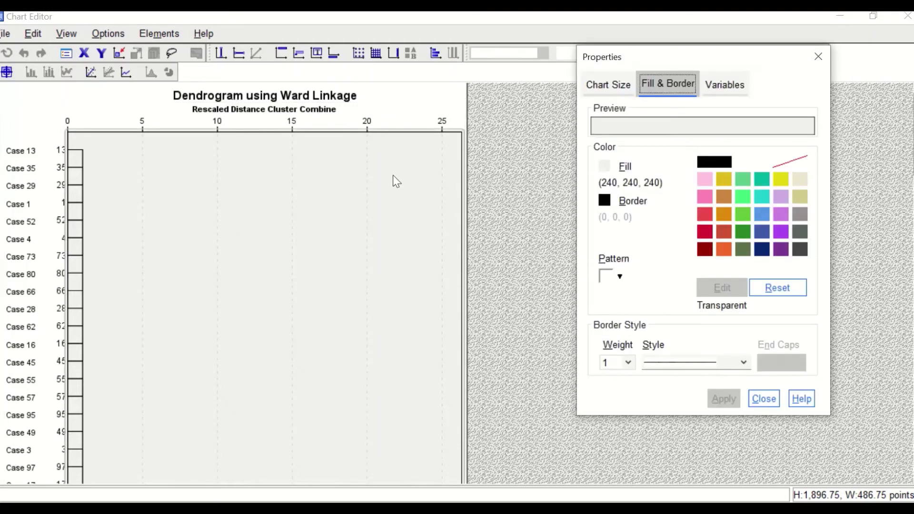
Unlink aspect ratio, set chart height to 500, apply, and close the Chart Editor.
click(607, 86)
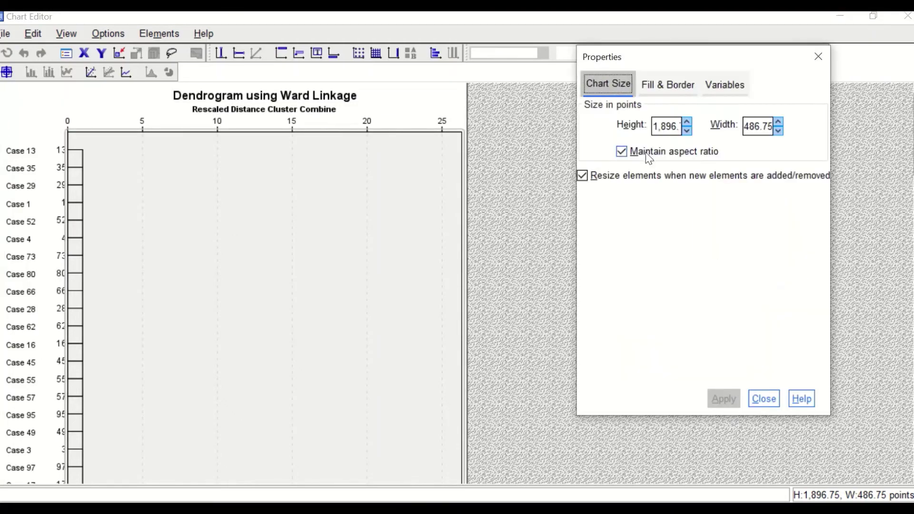
click(622, 151)
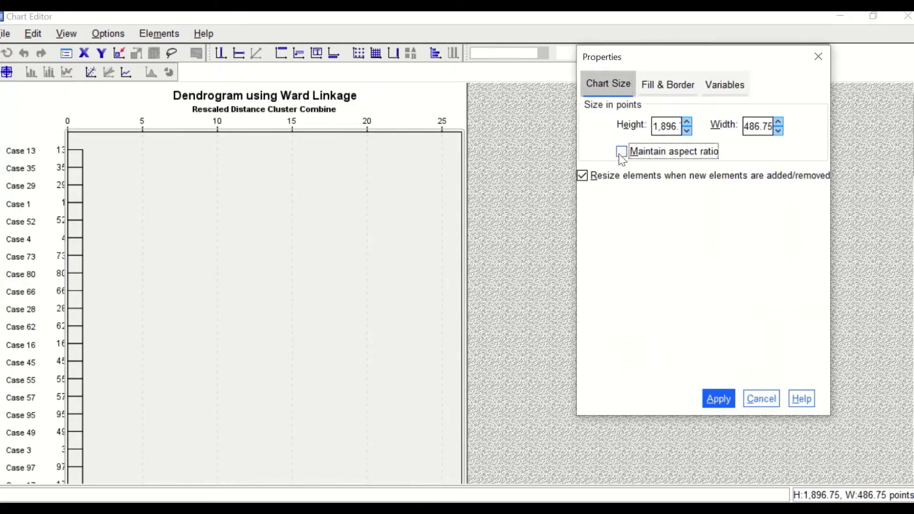
click(584, 177)
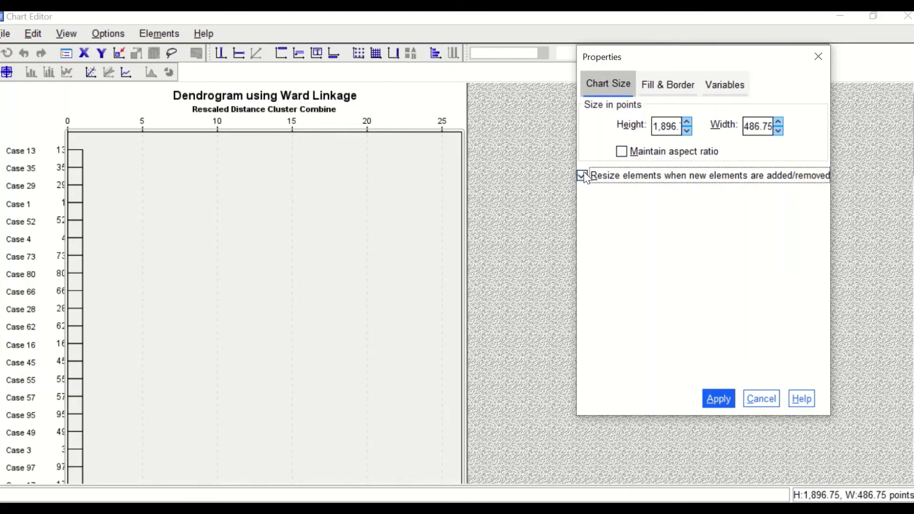
drag(656, 127, 796, 134)
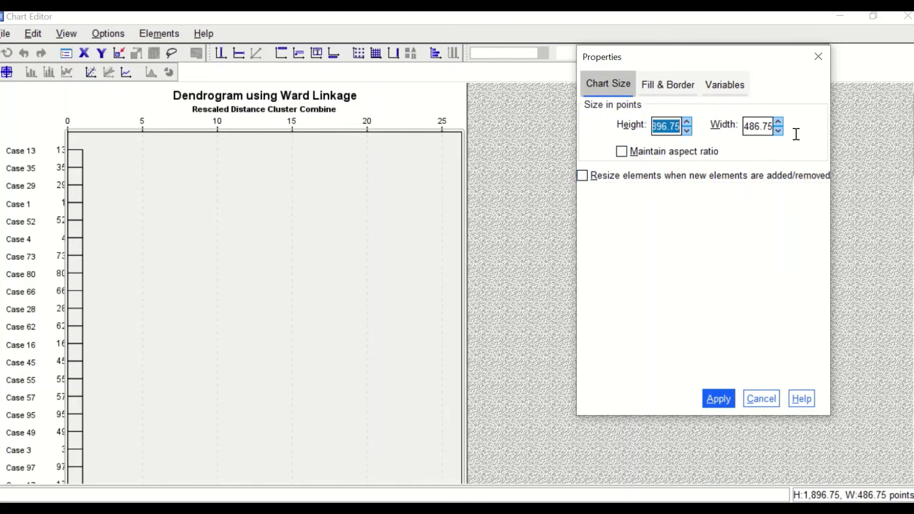
text(500)
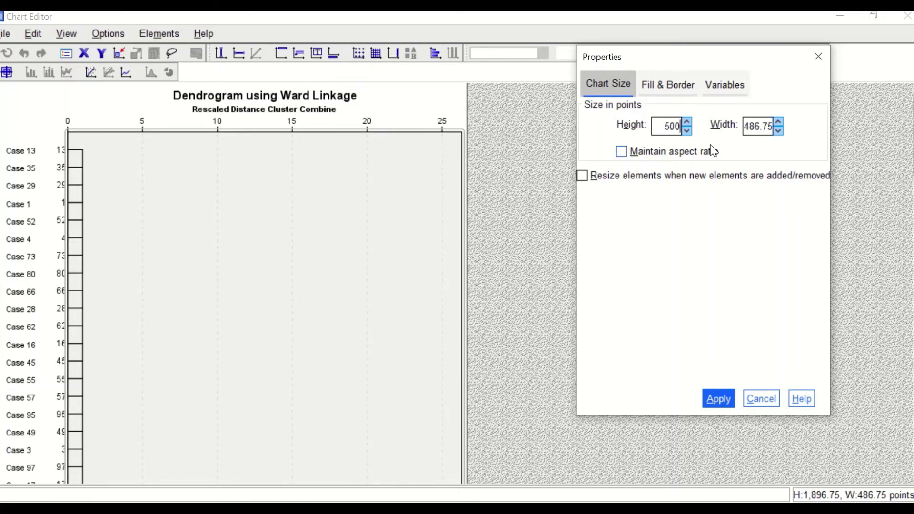
click(722, 399)
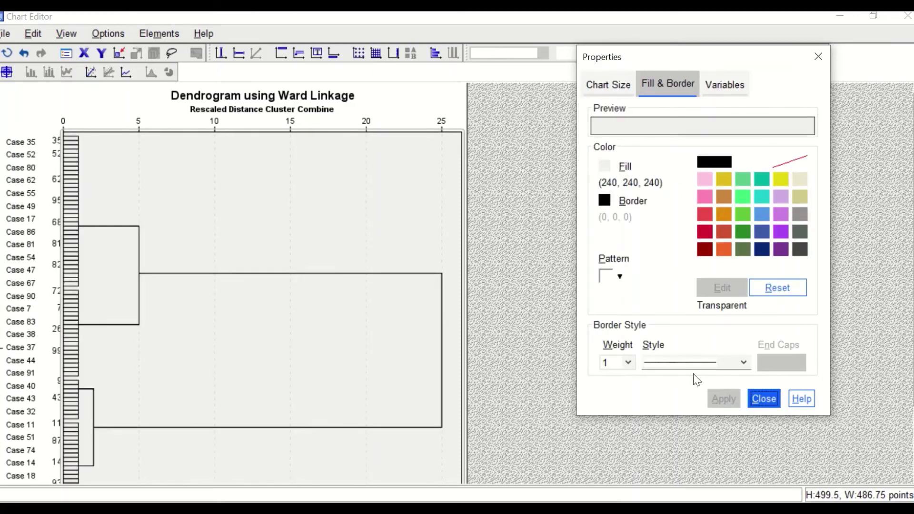
click(759, 401)
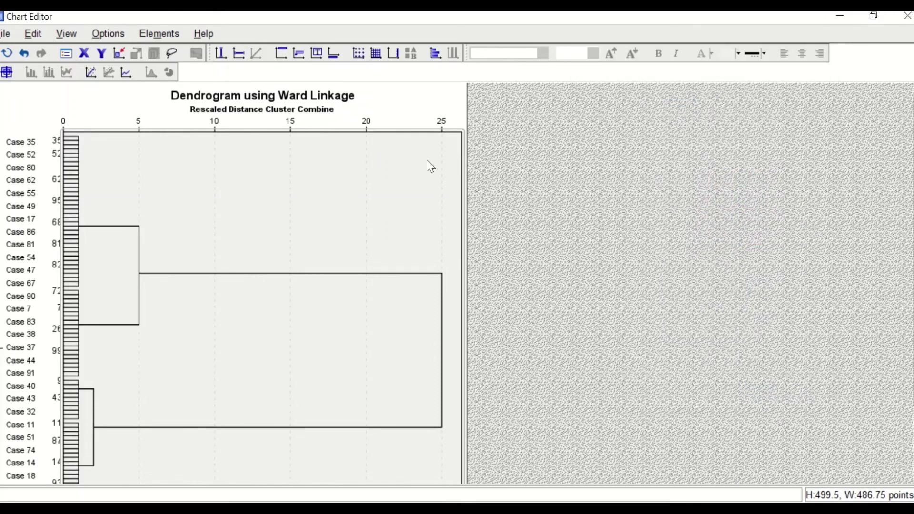
click(908, 18)
scroll(452, 310, down, 5)
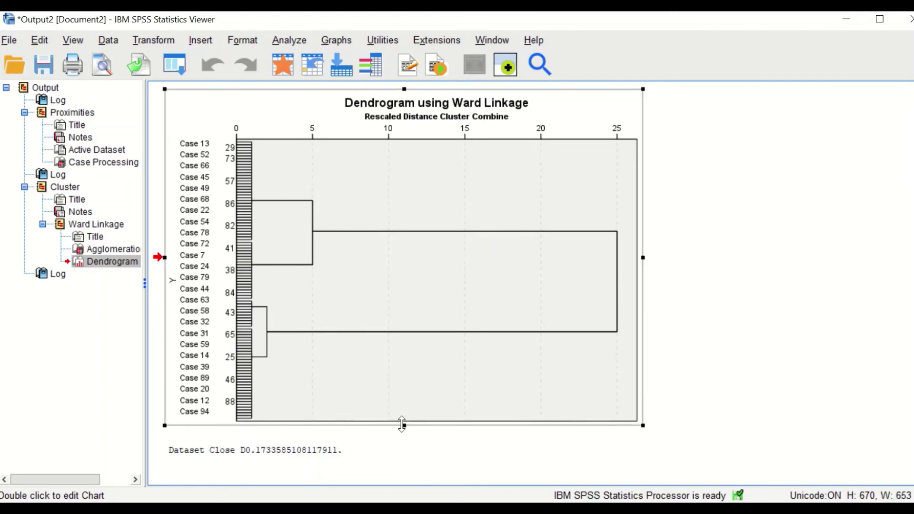
Drag the dendrogram's bottom handle down so the whole tree fits in view.
drag(403, 423, 405, 464)
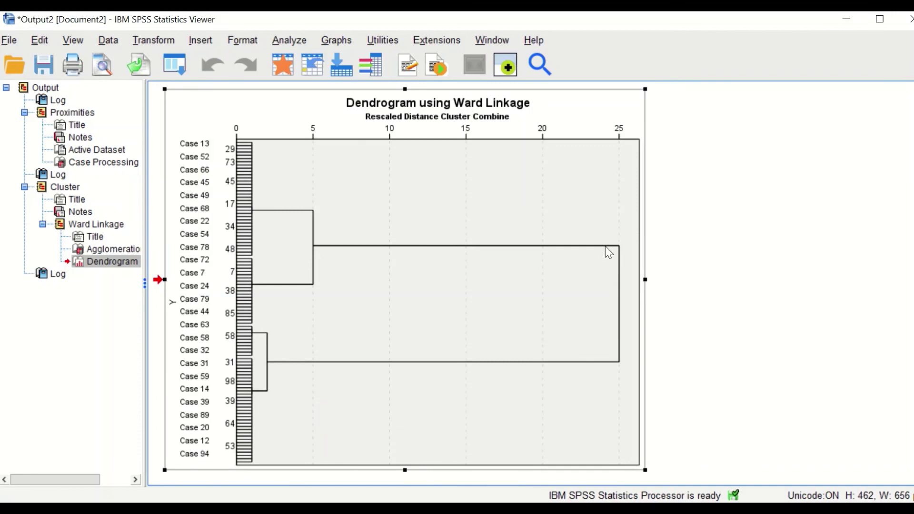
Recall the Hierarchical Cluster dialog, save a single 4-cluster membership solution, and rerun.
click(170, 64)
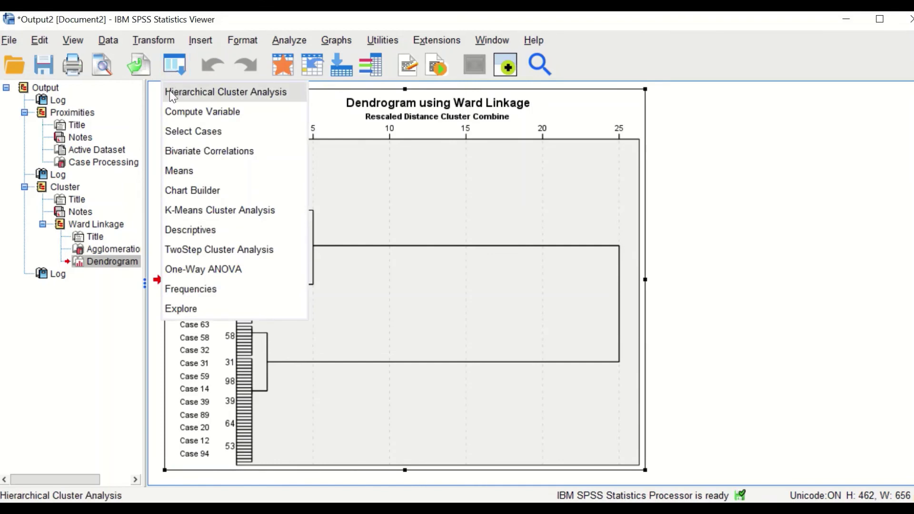
click(172, 94)
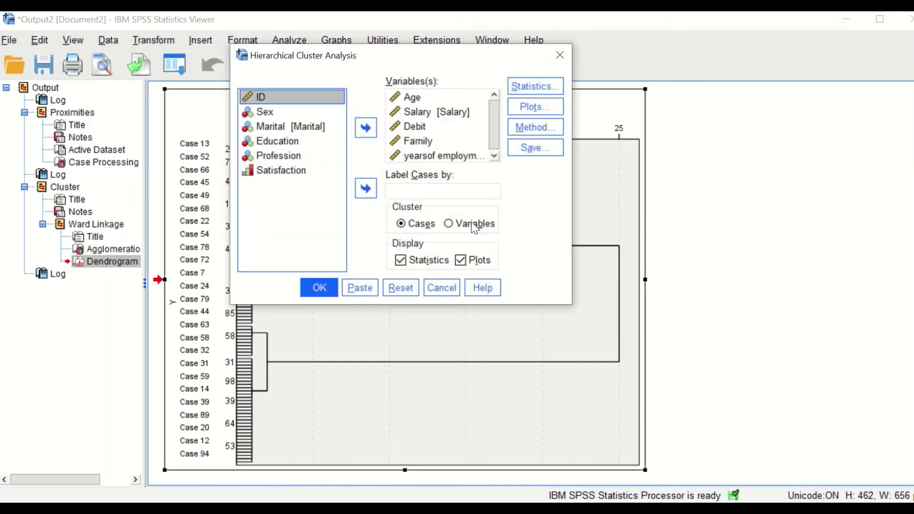
click(535, 148)
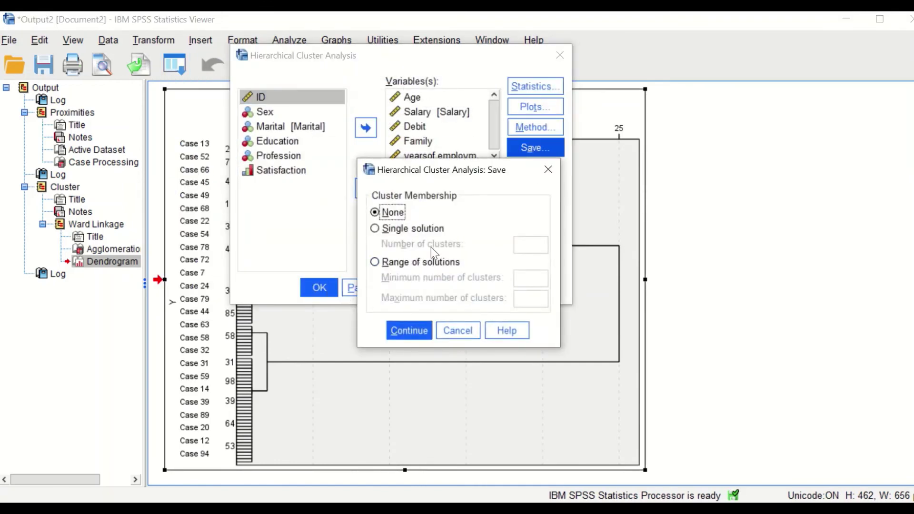
drag(500, 173, 432, 174)
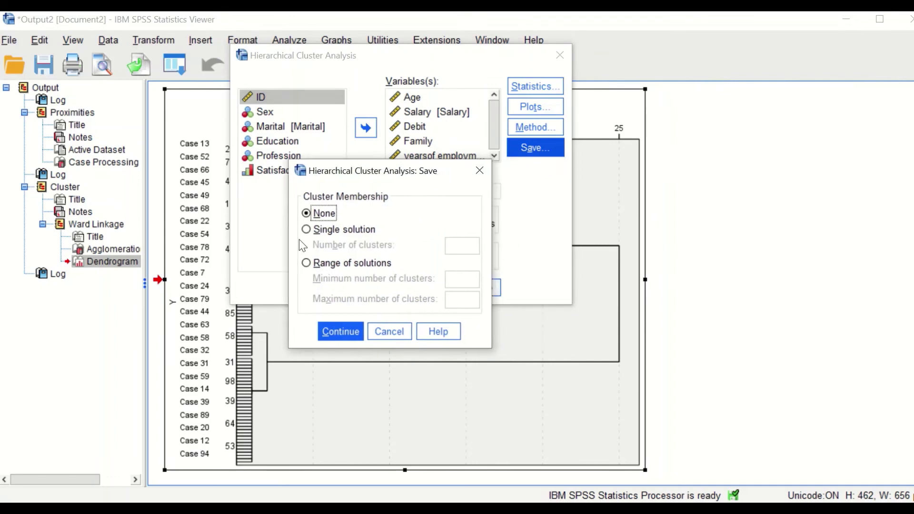
click(324, 231)
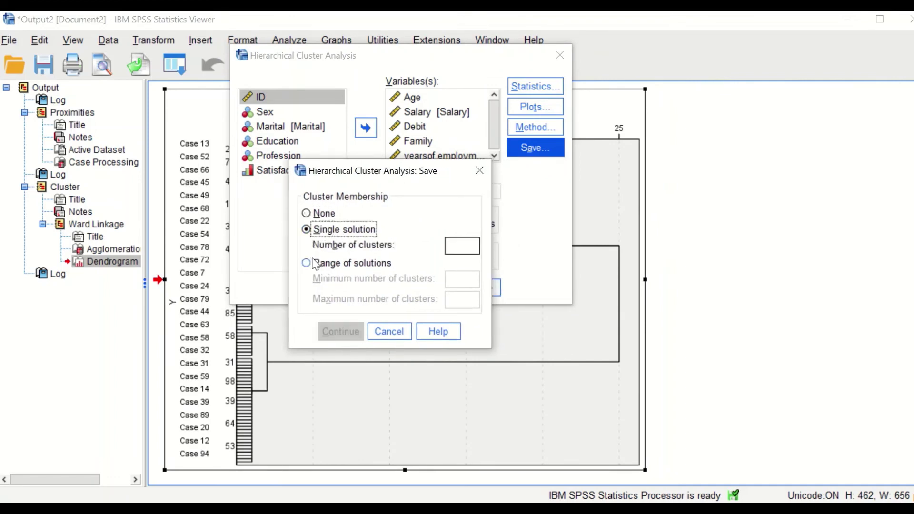
click(449, 249)
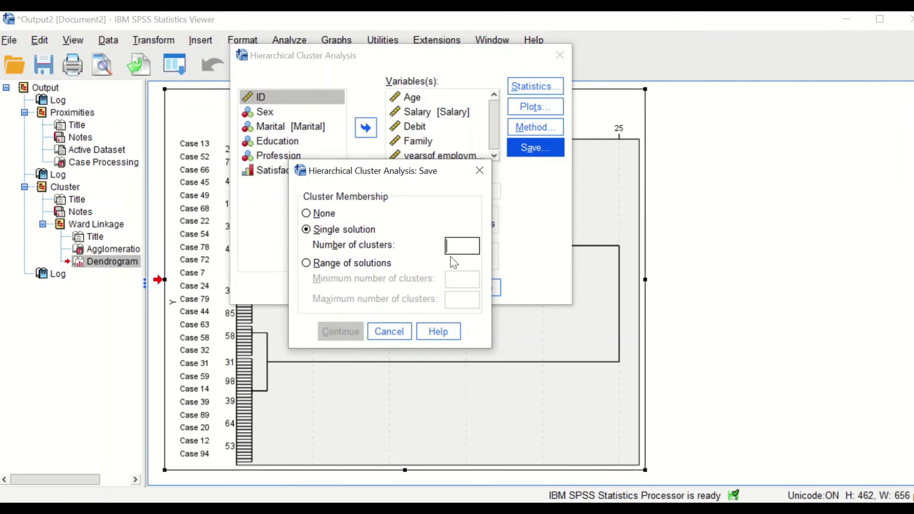
text(4)
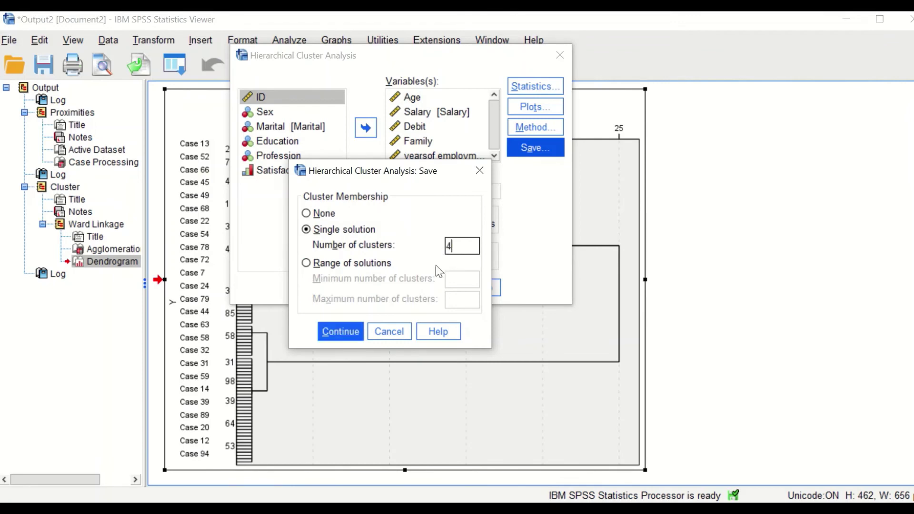
click(338, 332)
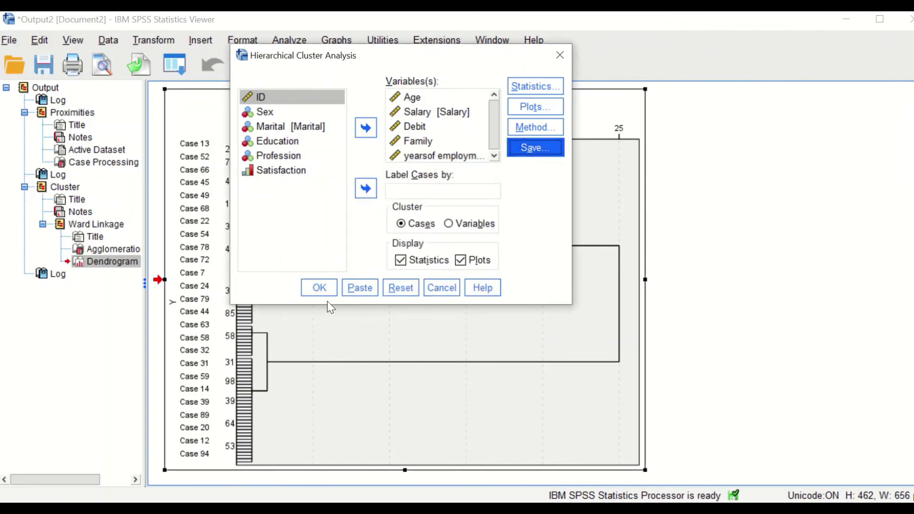
click(319, 287)
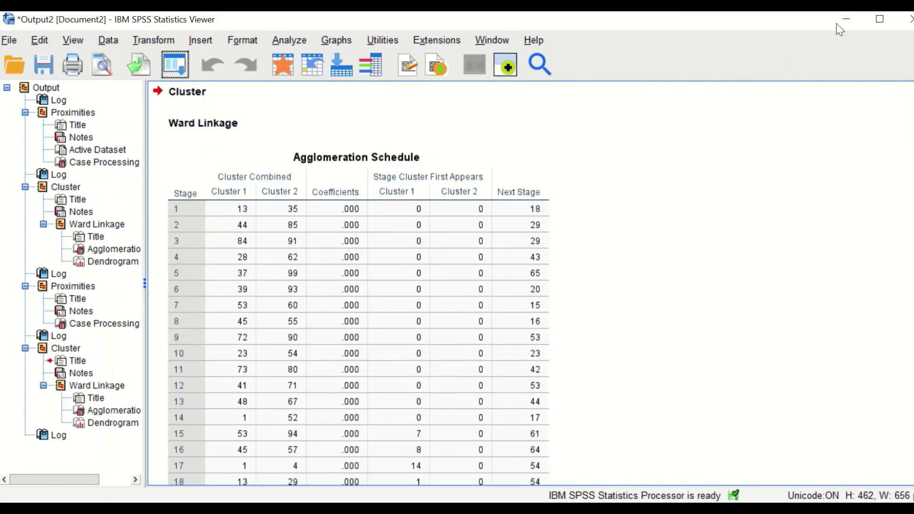
Minimize the Viewer and inspect CLU4_1 values for cases 1, 5, 6 and 7.
click(859, 22)
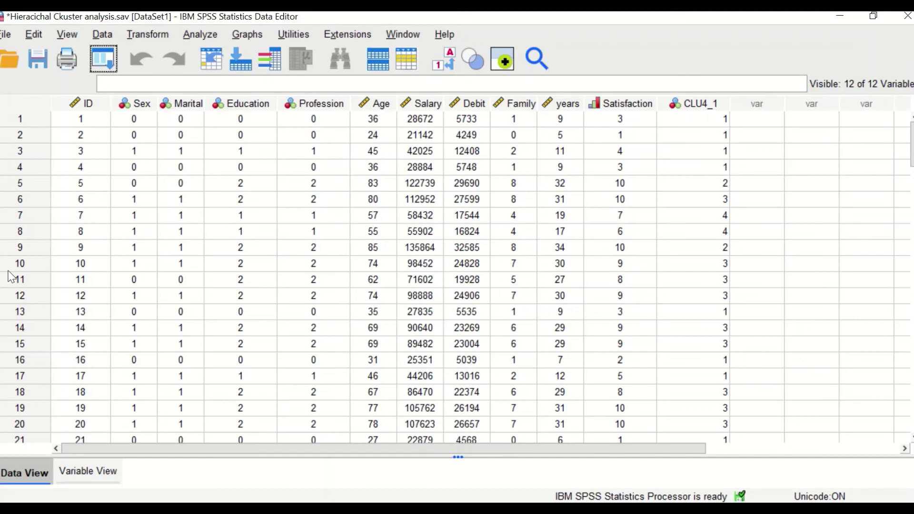
click(36, 125)
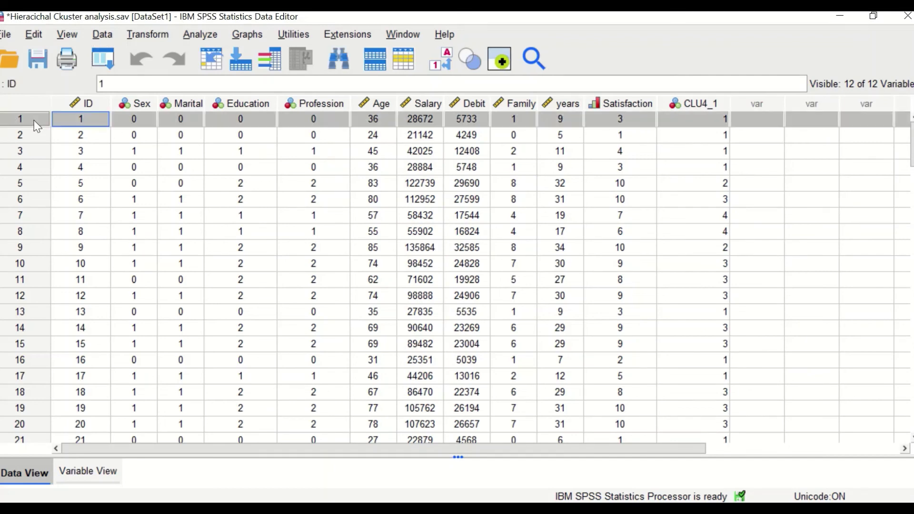
click(699, 120)
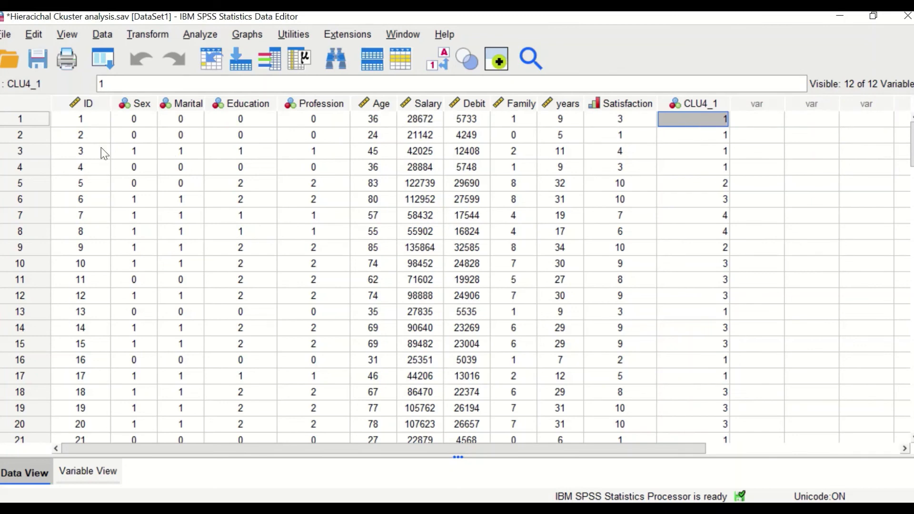
click(16, 186)
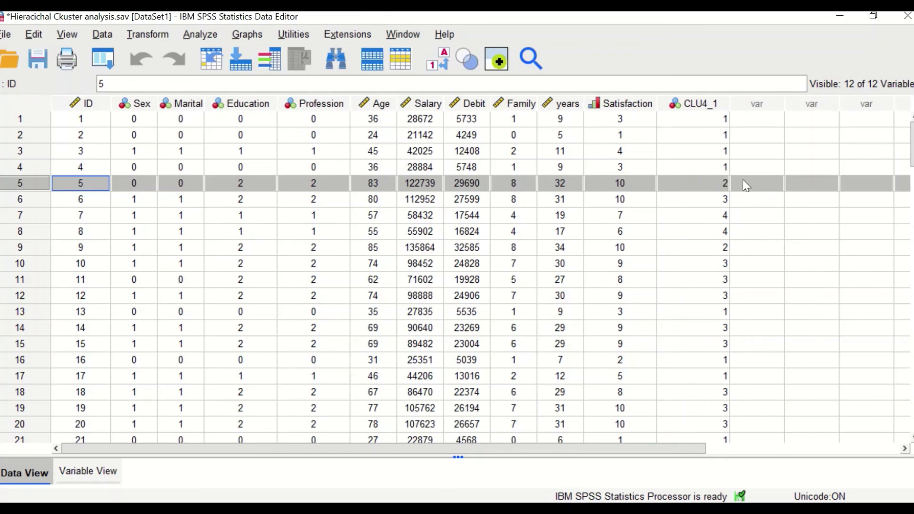
click(19, 200)
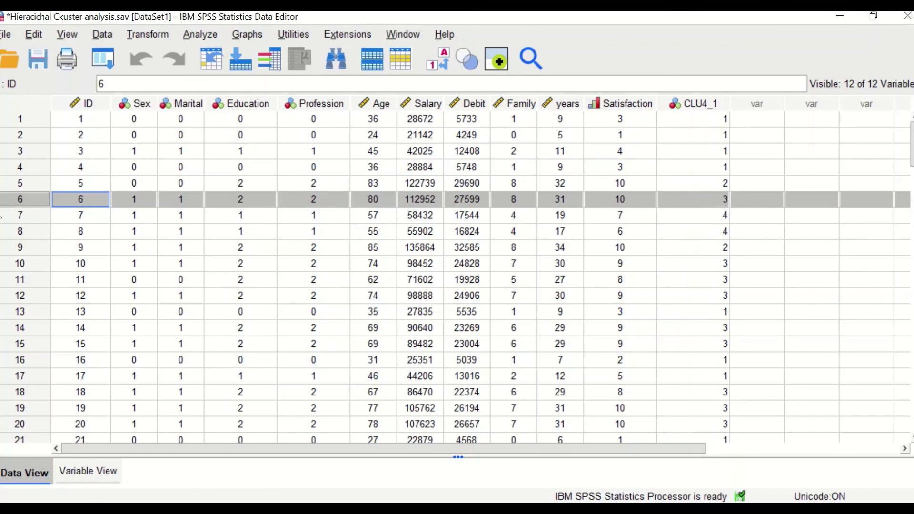
click(12, 217)
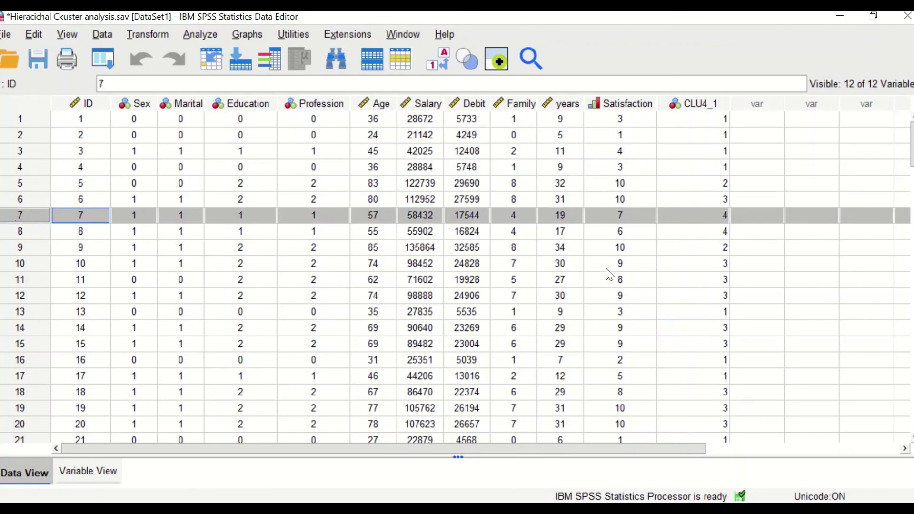